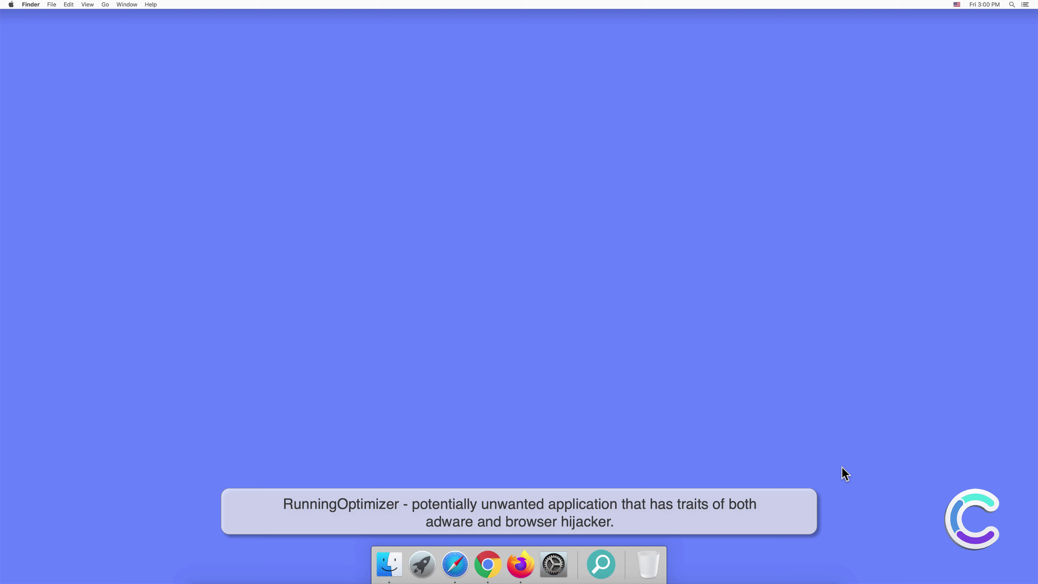
Launch RunningOptimizer from the Applications folder in a new Finder window
{"action": "left_click", "coordinate": [389, 564]}
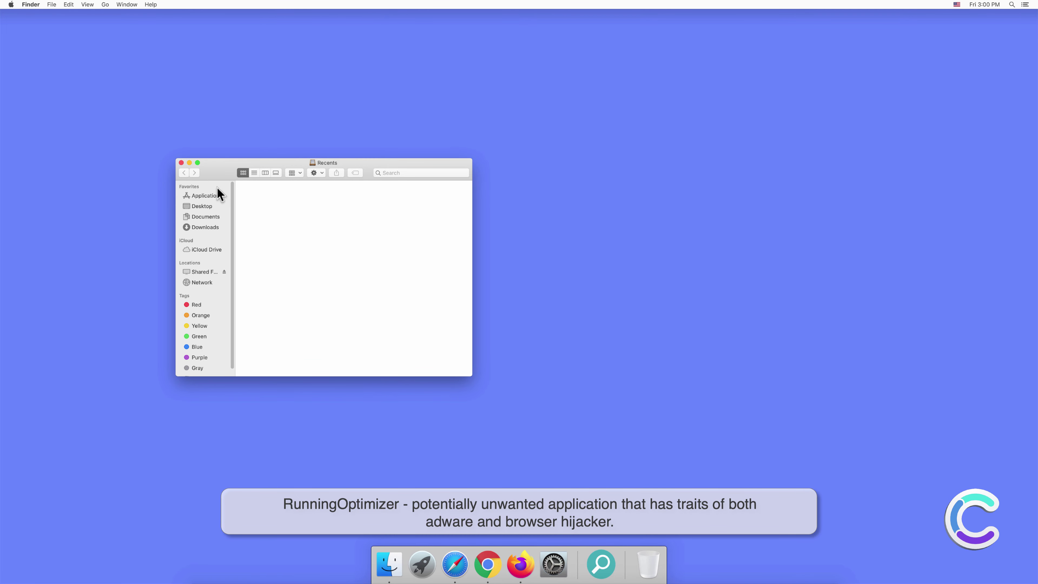
{"action": "left_click", "coordinate": [213, 196]}
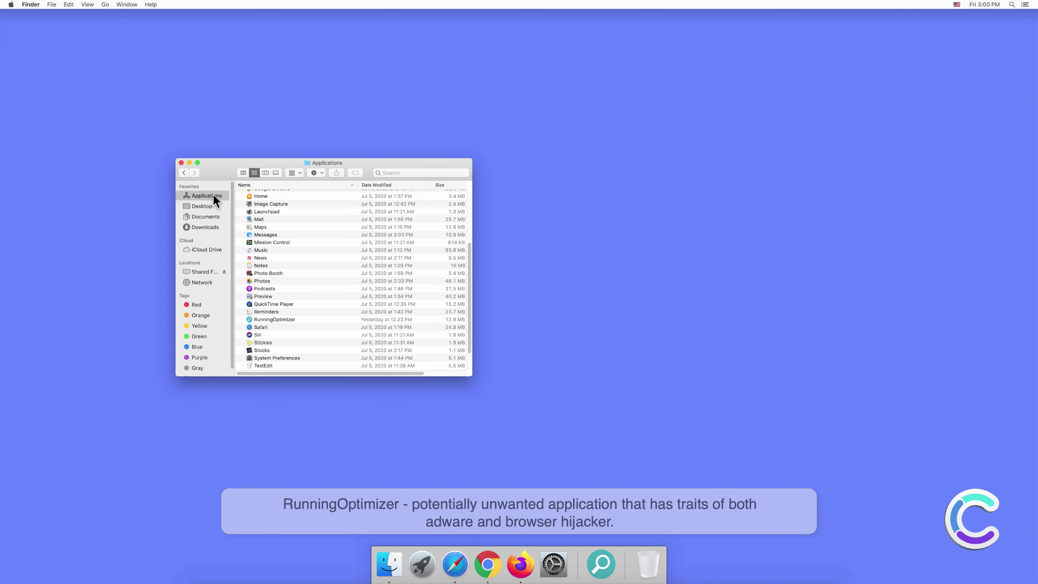
{"action": "left_click", "coordinate": [286, 323]}
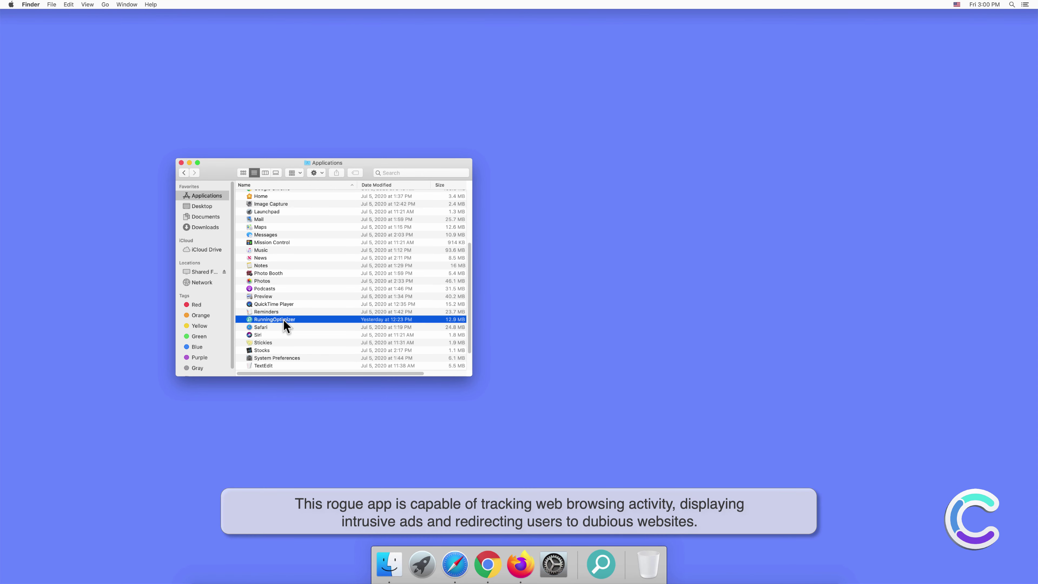
{"action": "double_click", "coordinate": [285, 321]}
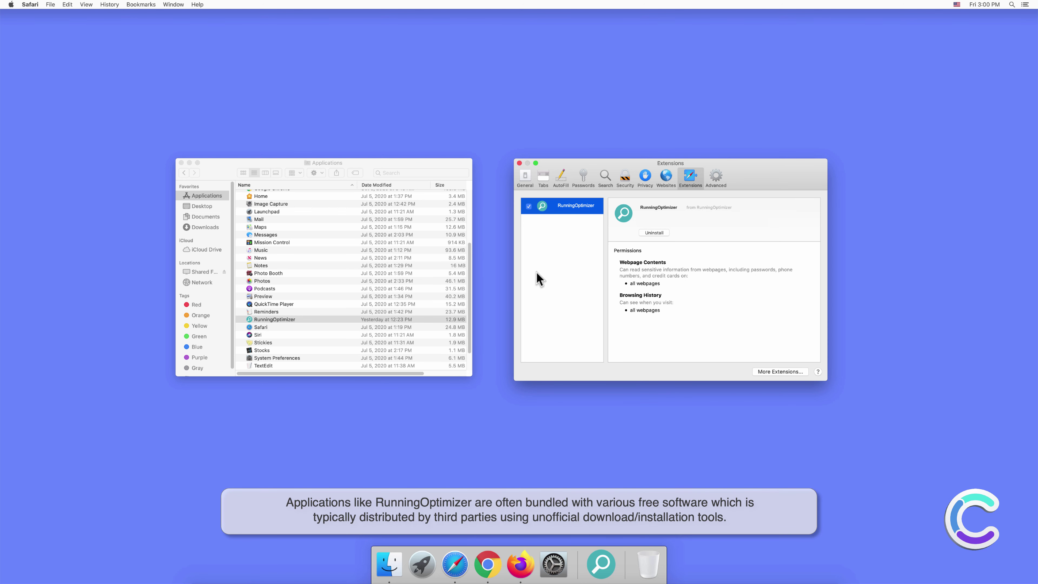
Close the Extensions and Applications windows, then search 'search engine test' from Safari's address bar
{"action": "left_click", "coordinate": [519, 163]}
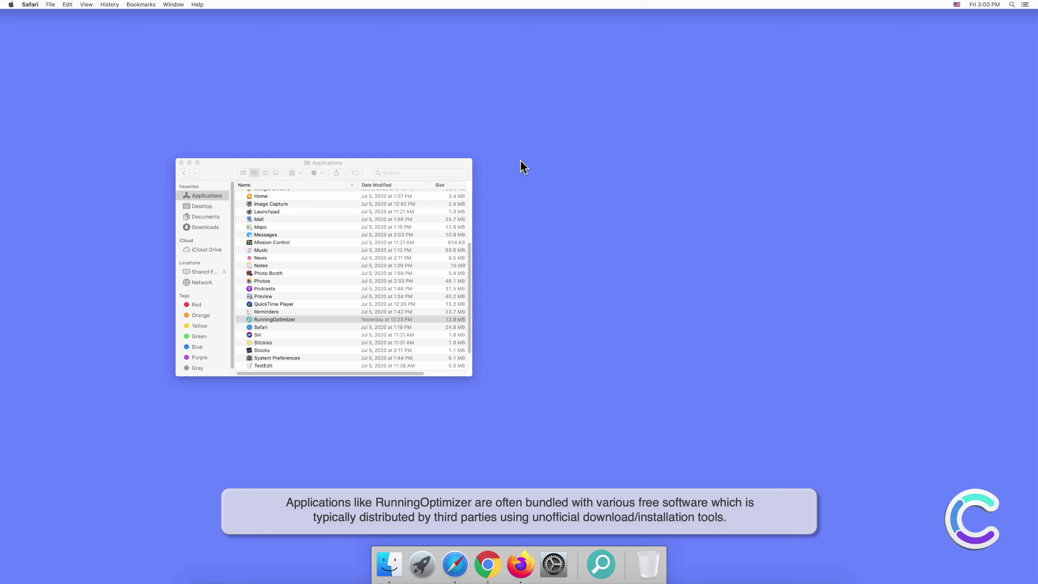
{"action": "left_click", "coordinate": [182, 163]}
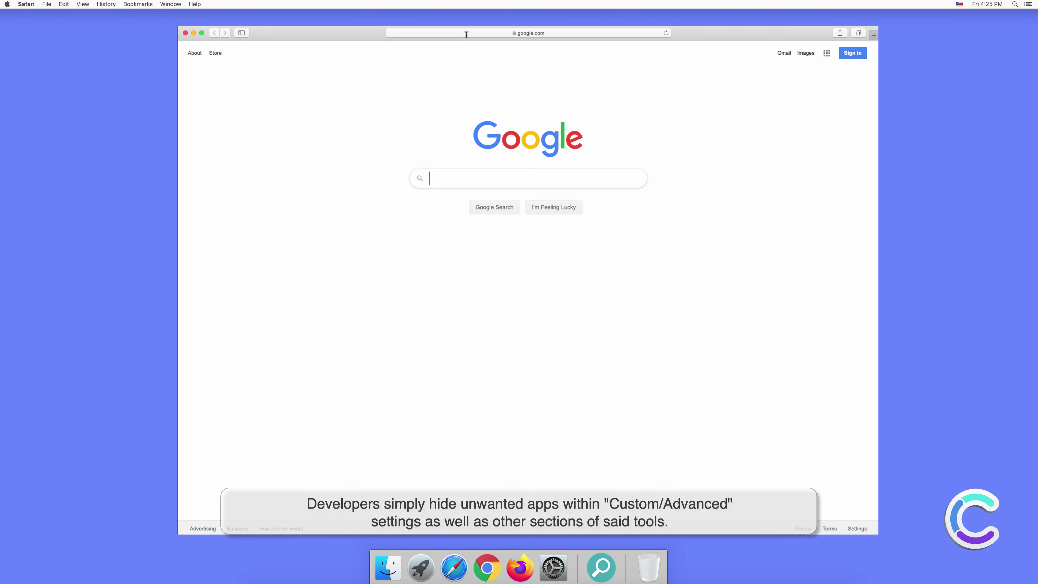
{"action": "left_click", "coordinate": [467, 33]}
{"action": "type", "text": "search e"}
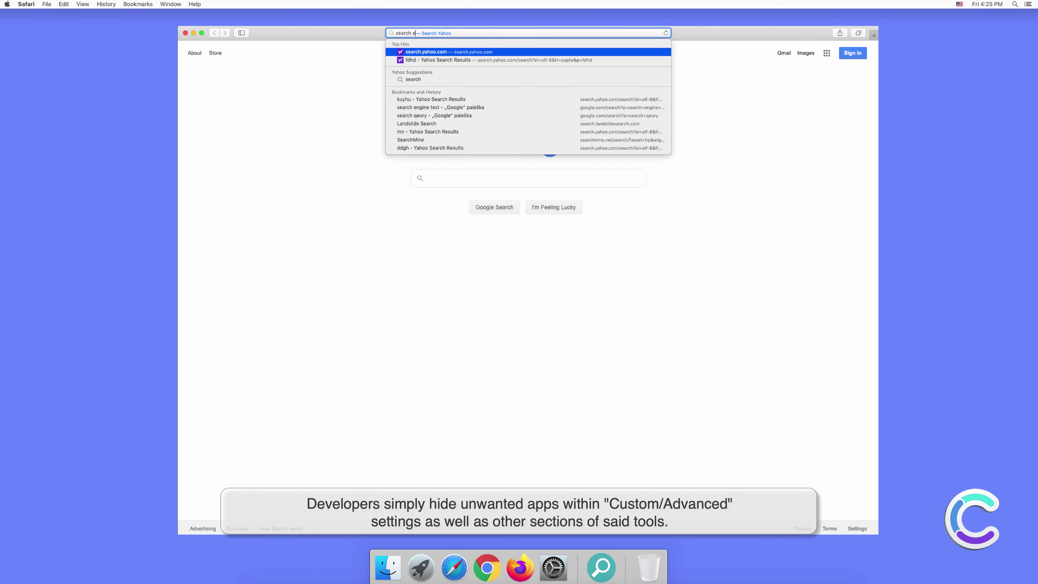
{"action": "type", "text": "ngine test"}
{"action": "key", "text": "Return"}
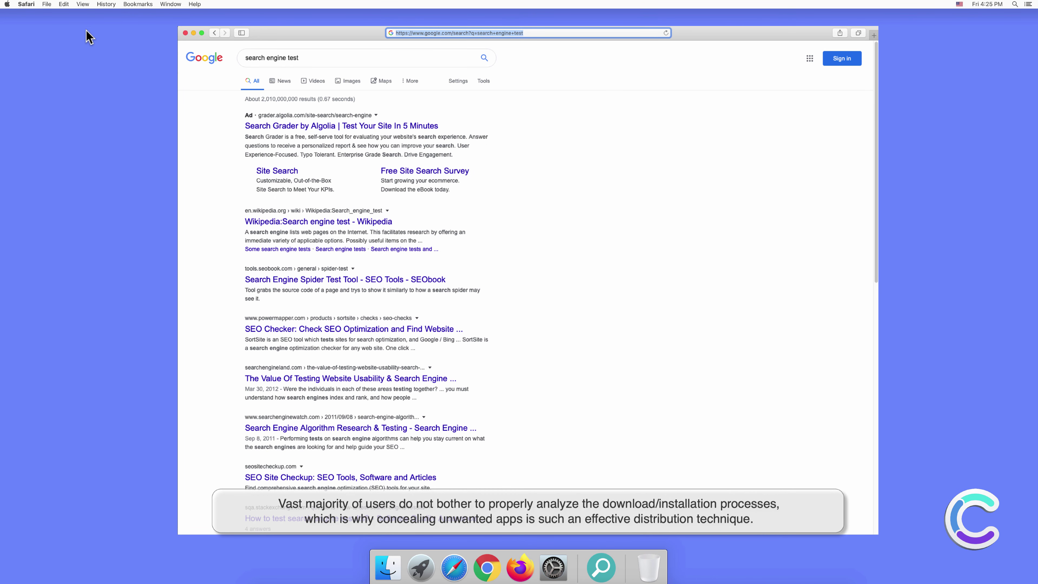
Keep Yahoo as Safari's search engine in Preferences, then close the Preferences window
{"action": "left_click", "coordinate": [27, 5]}
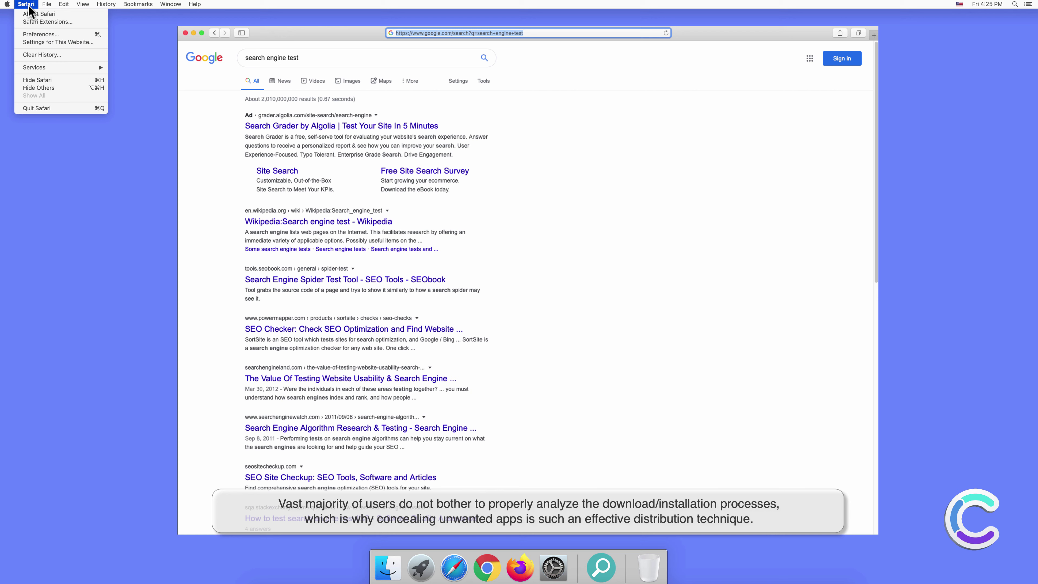
{"action": "left_click", "coordinate": [41, 36]}
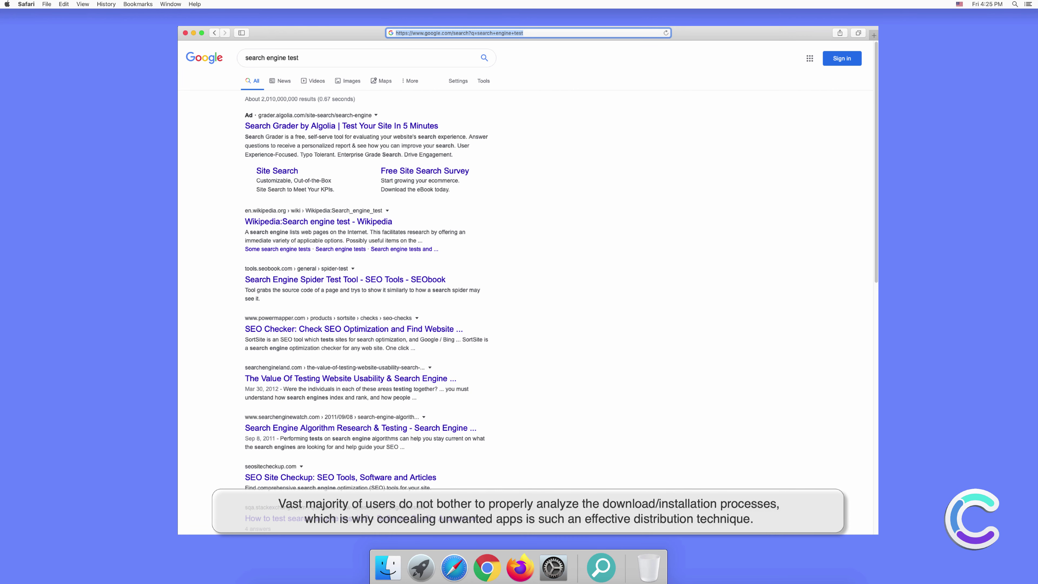
{"action": "left_click", "coordinate": [635, 207]}
{"action": "left_click", "coordinate": [627, 208]}
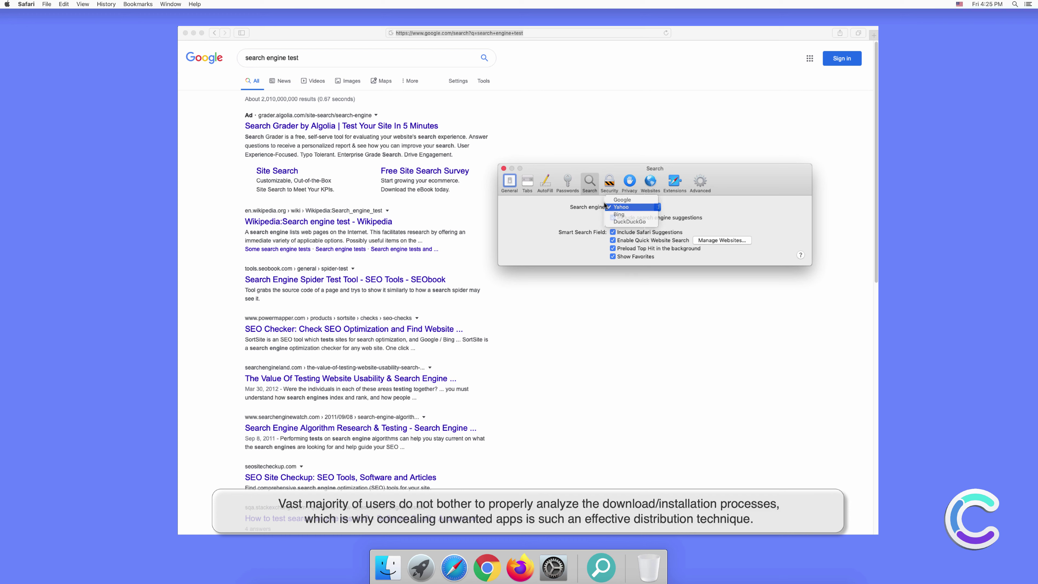
{"action": "left_click", "coordinate": [503, 169]}
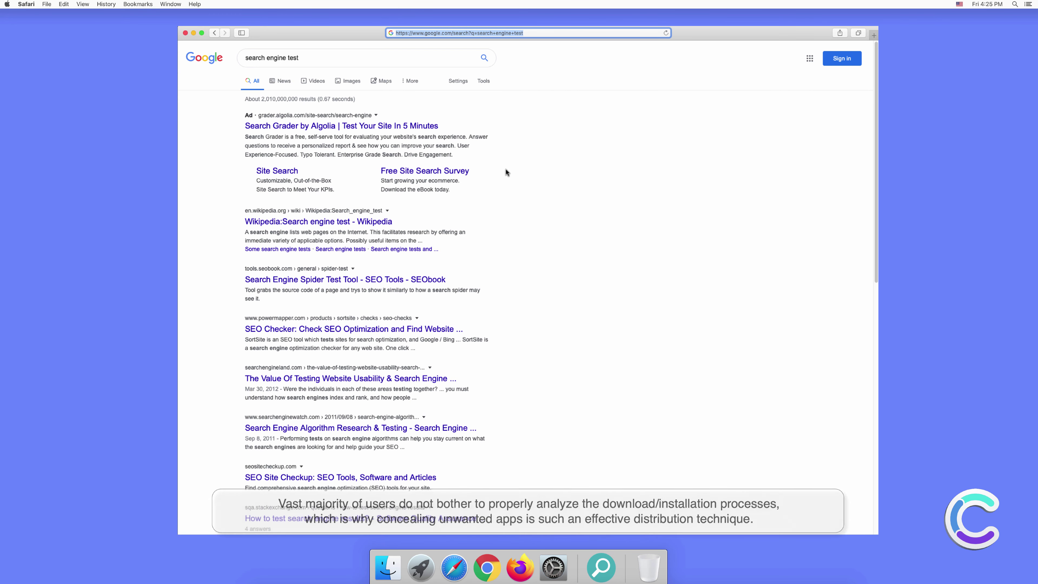
Search 'testing search engine' in a new Safari tab and close the earlier 'search engine test' tab
{"action": "left_click", "coordinate": [873, 32]}
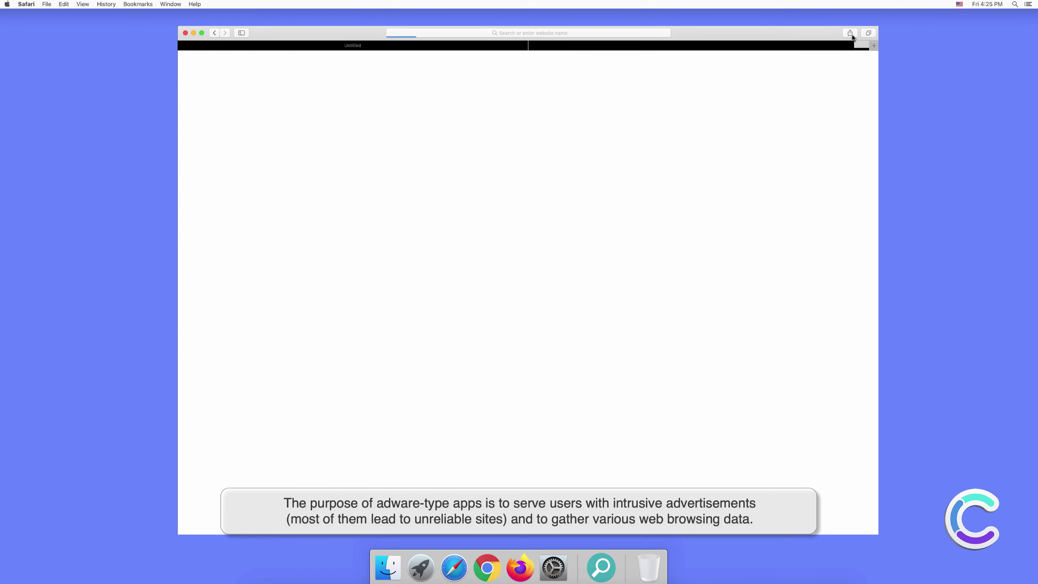
{"action": "left_click", "coordinate": [581, 31]}
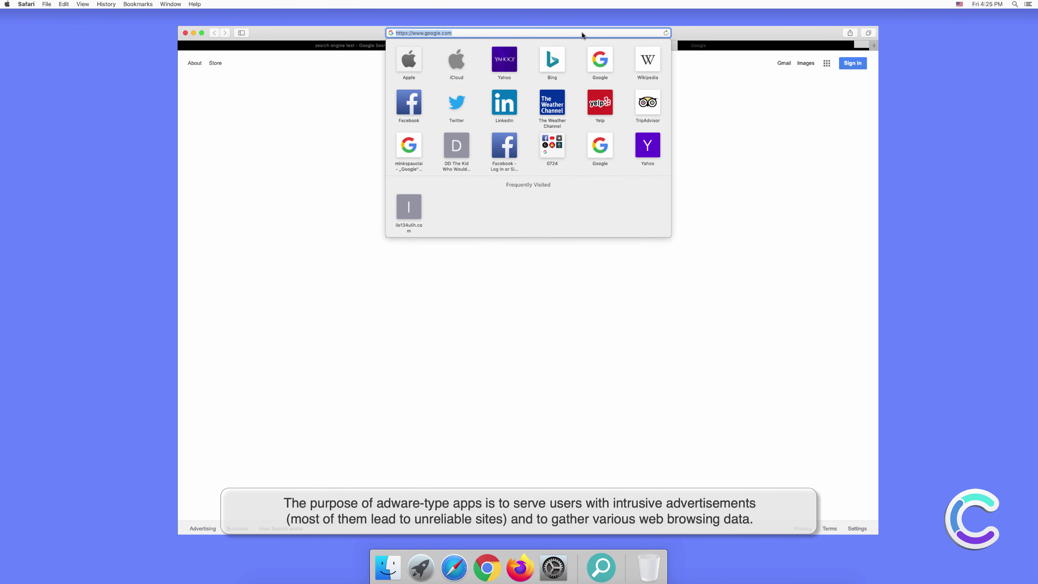
{"action": "type", "text": "testing s"}
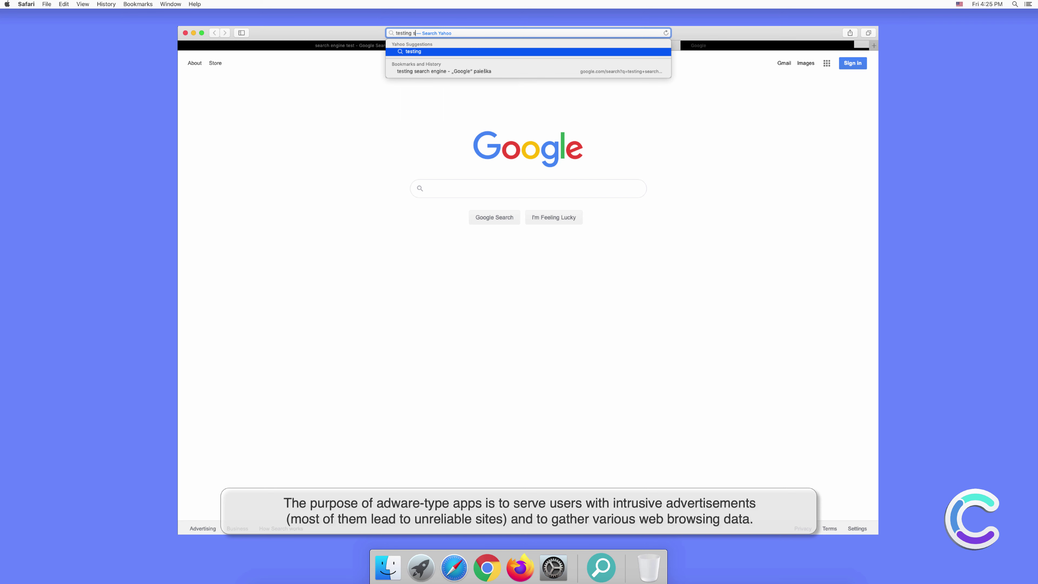
{"action": "type", "text": "earr"}
{"action": "key", "text": "BackSpace"}
{"action": "type", "text": "ch engine"}
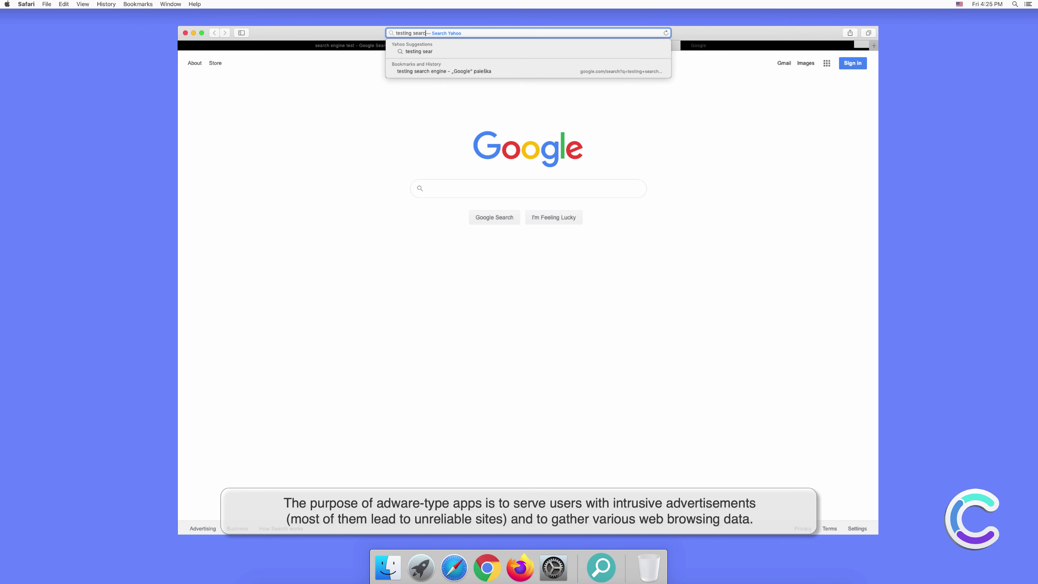
{"action": "key", "text": "Return"}
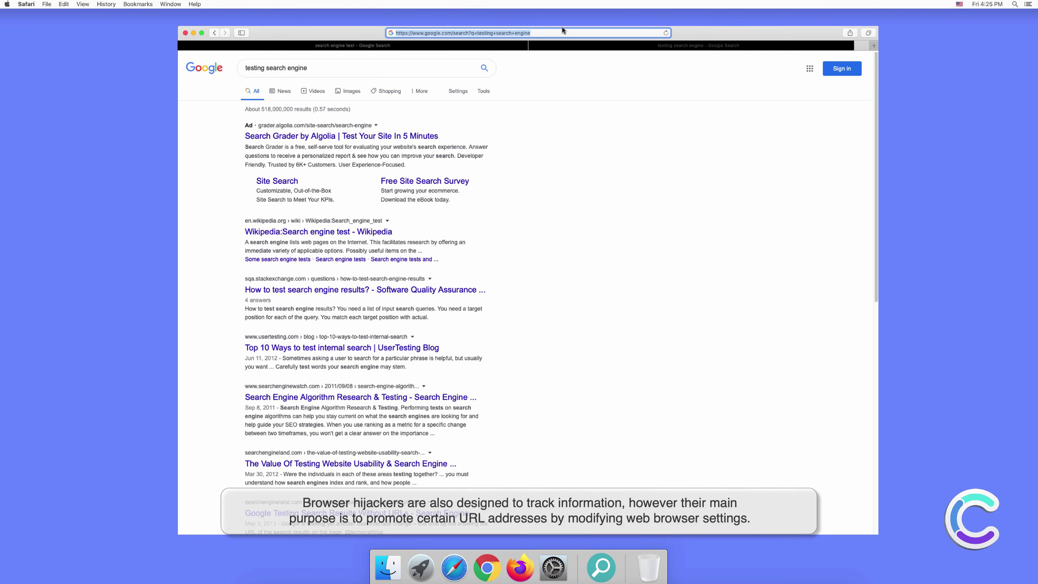
{"action": "left_click", "coordinate": [184, 45]}
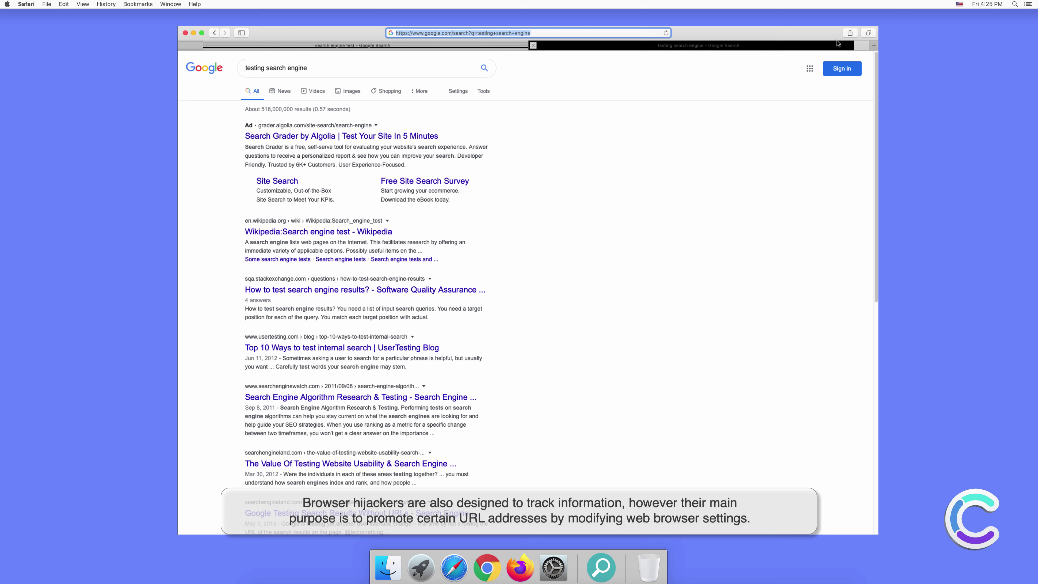
{"action": "left_click", "coordinate": [608, 218]}
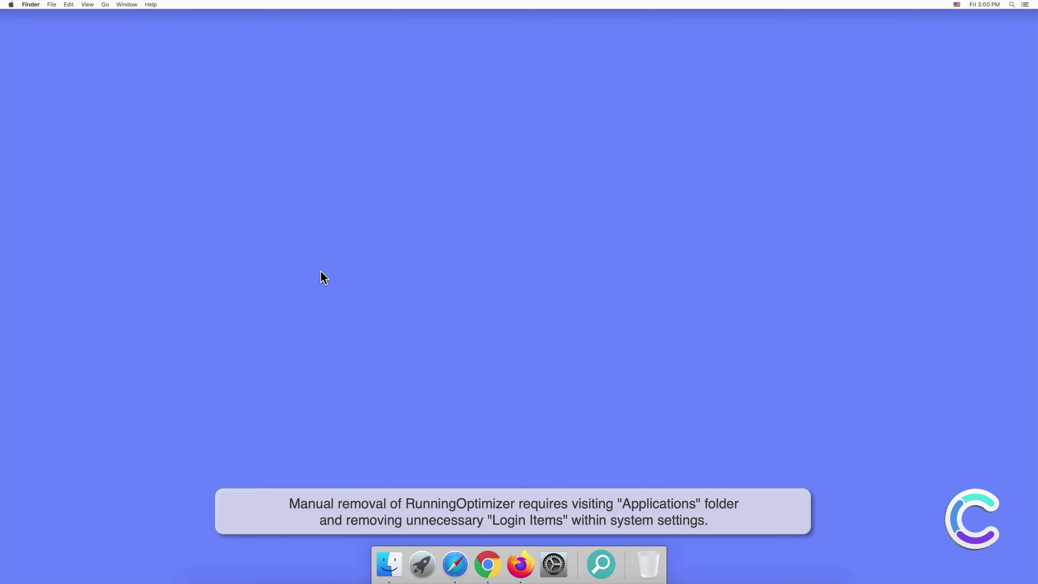
Move RunningOptimizer from the Applications folder to the Trash via its context menu
{"action": "left_click", "coordinate": [388, 563]}
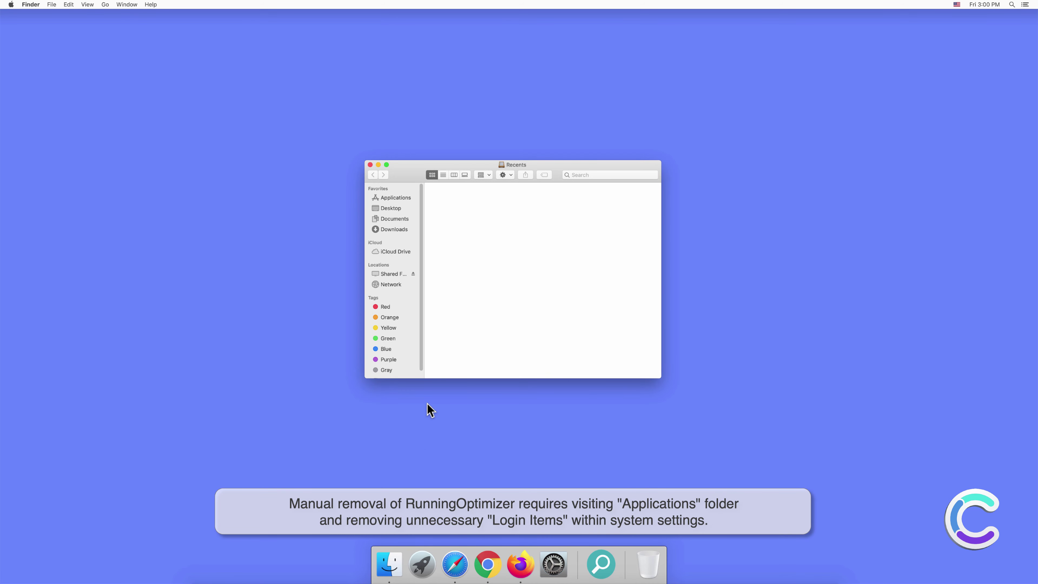
{"action": "left_click", "coordinate": [396, 198]}
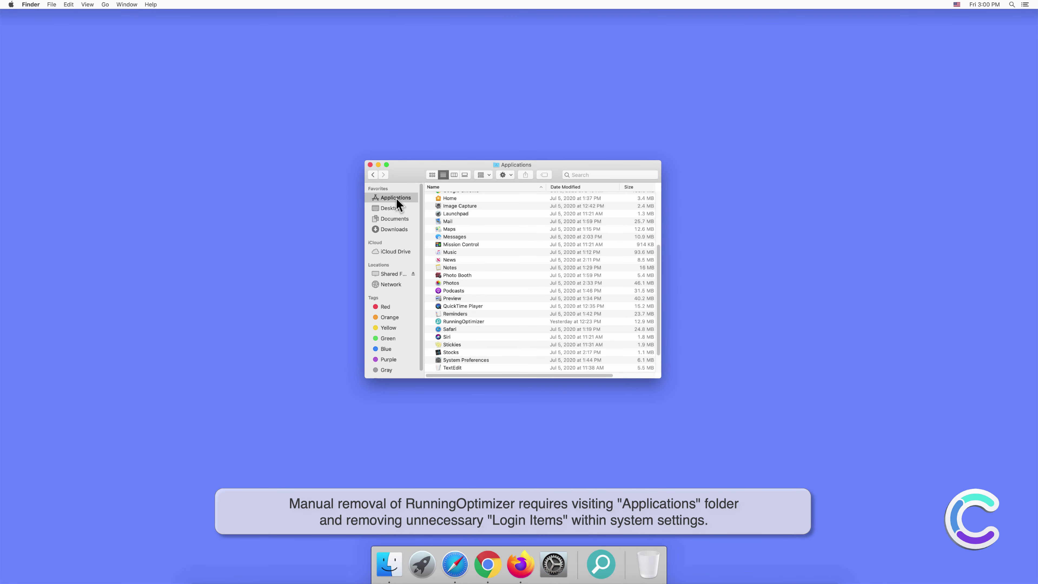
{"action": "left_click", "coordinate": [464, 322]}
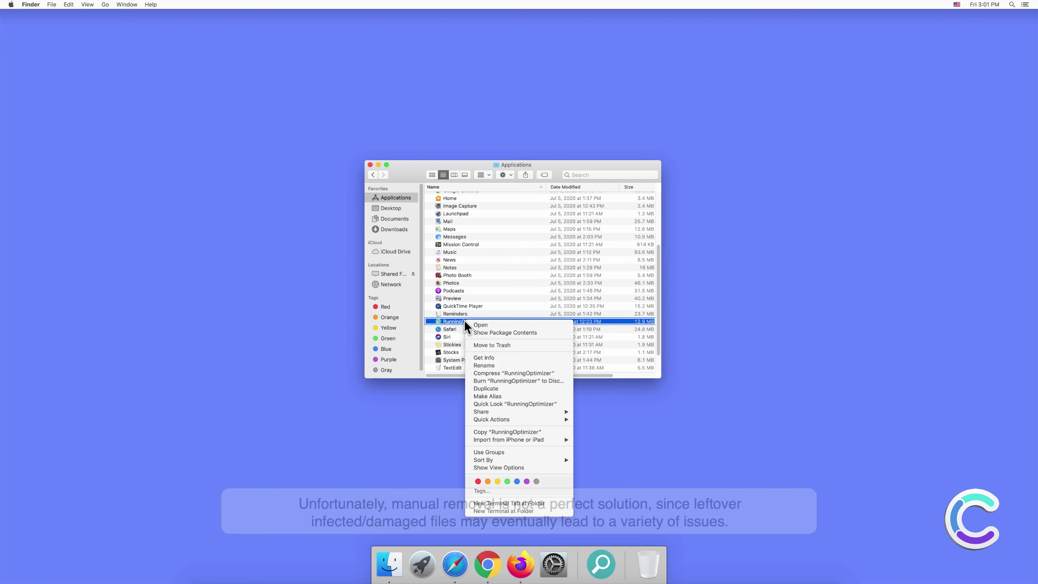
{"action": "right_click", "coordinate": [465, 322]}
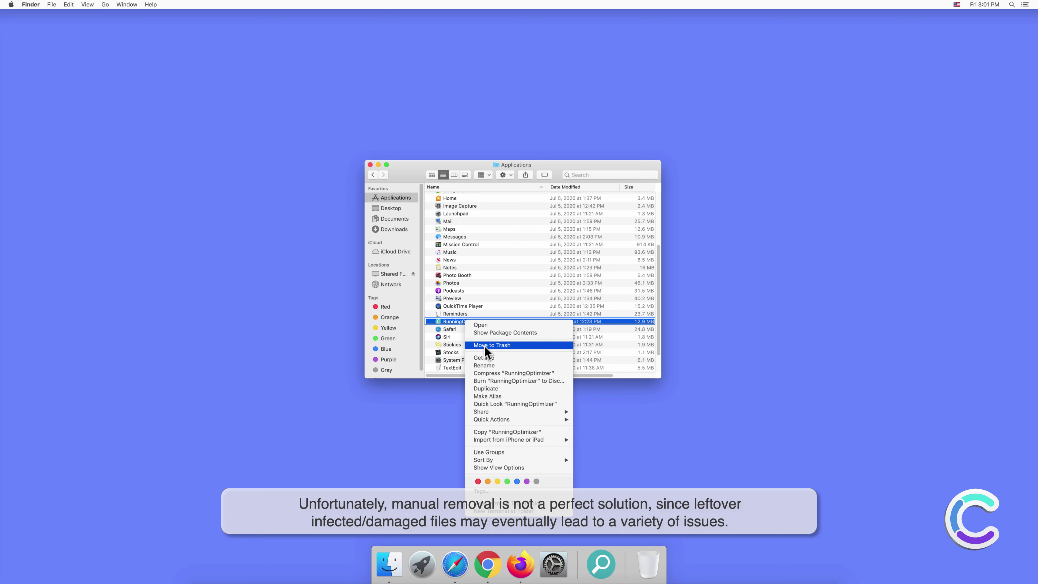
{"action": "left_click", "coordinate": [485, 346]}
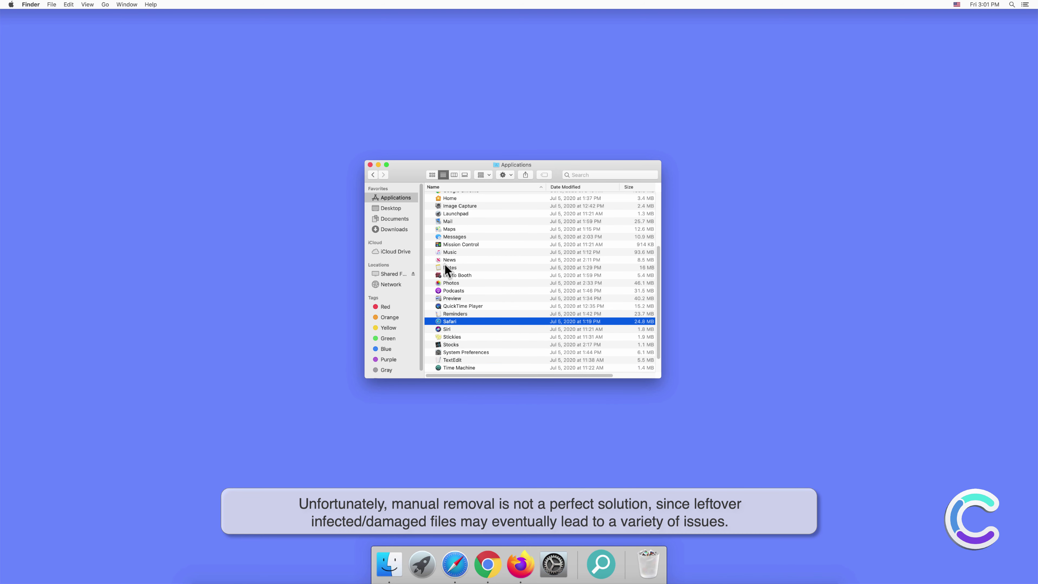
Check that the Login Items list under Users & Groups is empty
{"action": "left_click", "coordinate": [370, 165]}
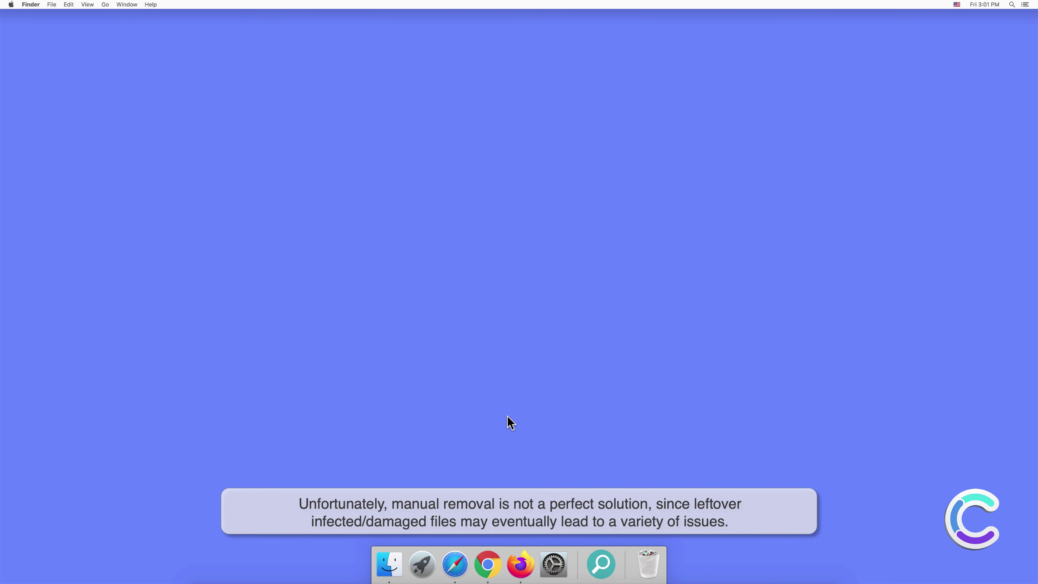
{"action": "left_click", "coordinate": [554, 563]}
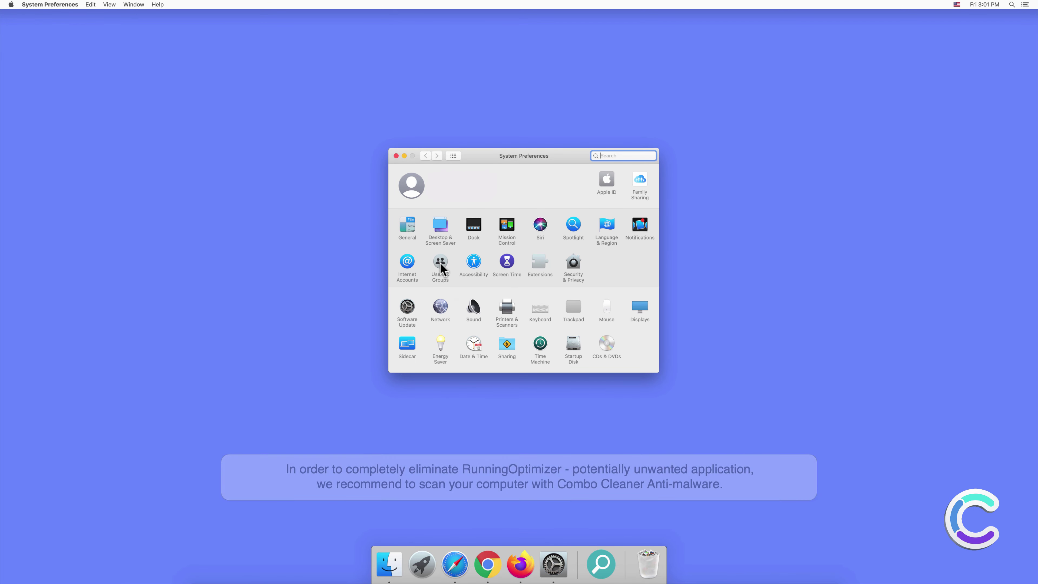
{"action": "left_click", "coordinate": [440, 266]}
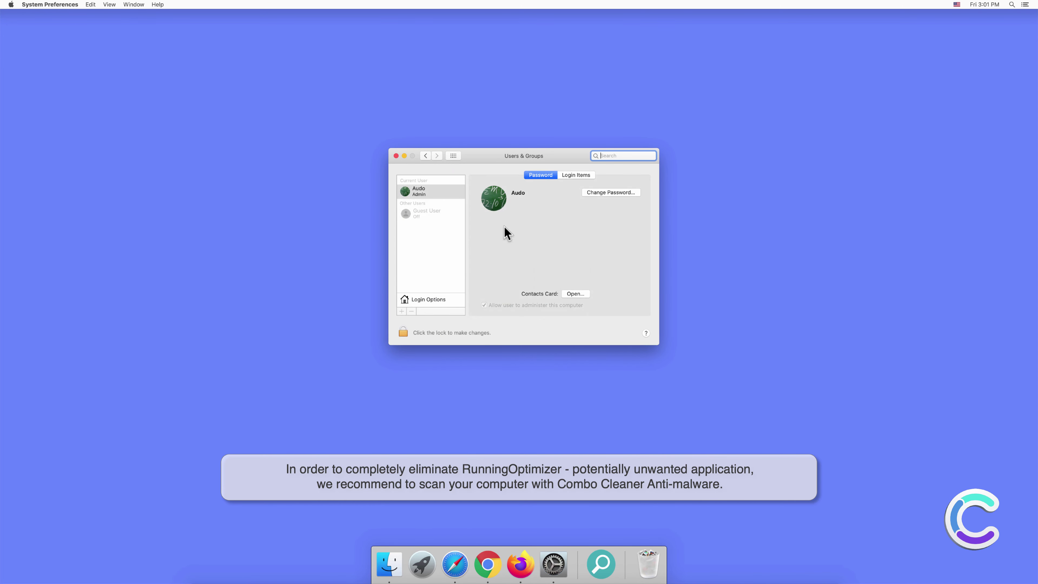
{"action": "left_click", "coordinate": [572, 177]}
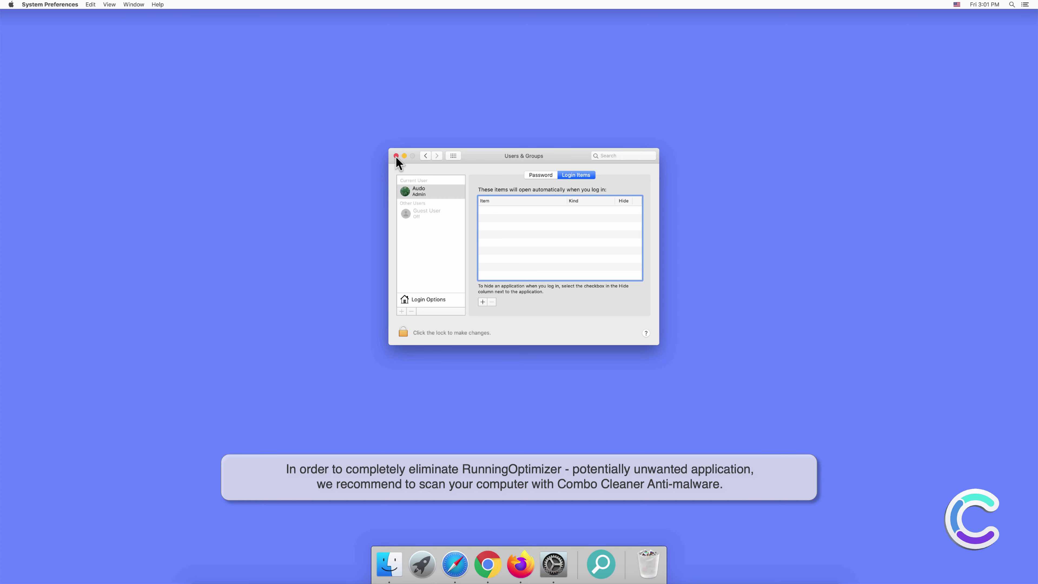
Close System Preferences and remove the leftover RunningOptimizer icon from the Dock
{"action": "left_click", "coordinate": [396, 155]}
{"action": "right_click", "coordinate": [605, 571]}
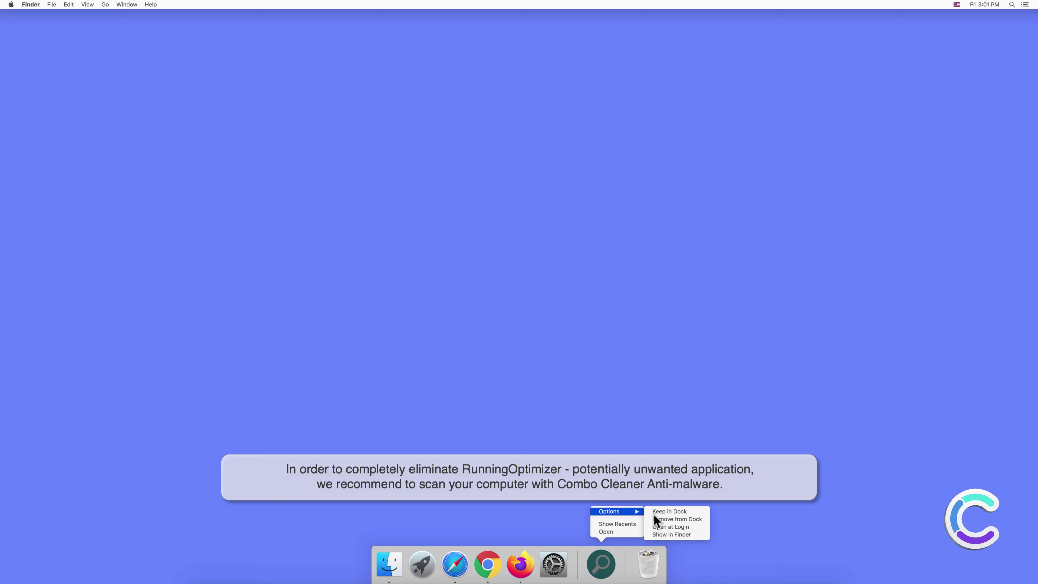
{"action": "left_click", "coordinate": [660, 519]}
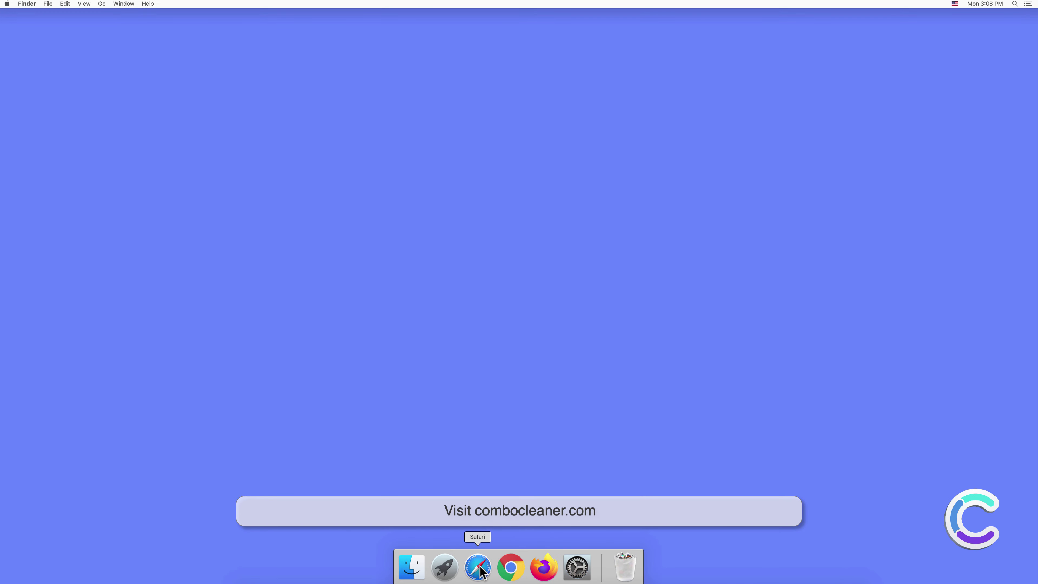
{"action": "left_click", "coordinate": [478, 568]}
{"action": "type", "text": "www"}
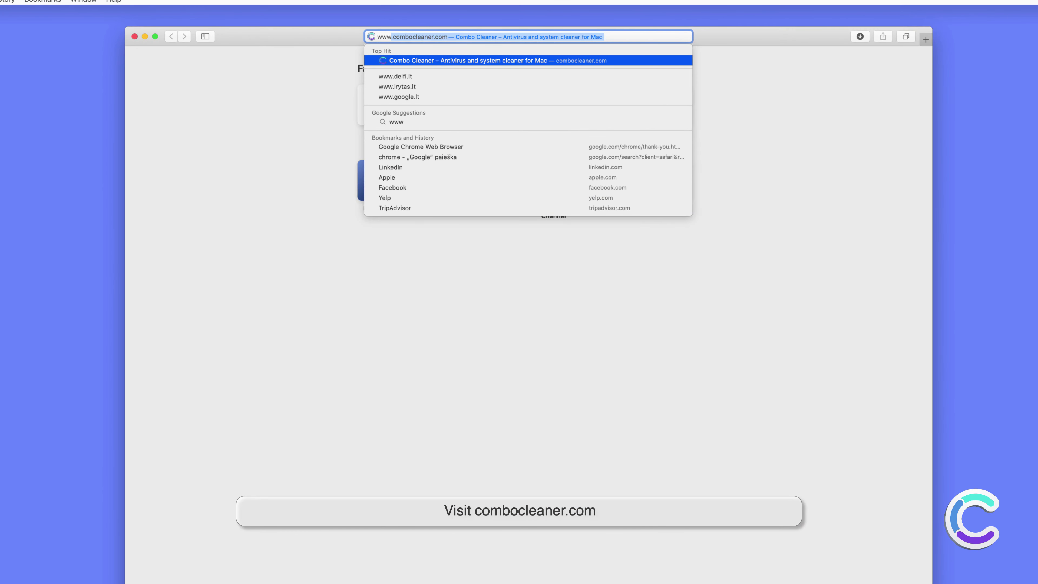
{"action": "type", "text": ".combocle"}
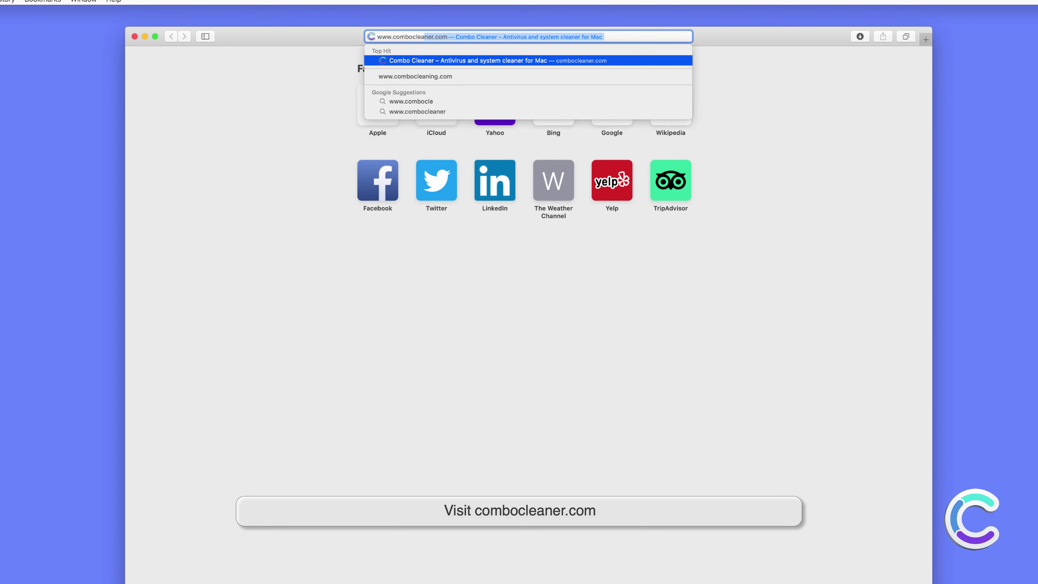
{"action": "type", "text": "aner.com"}
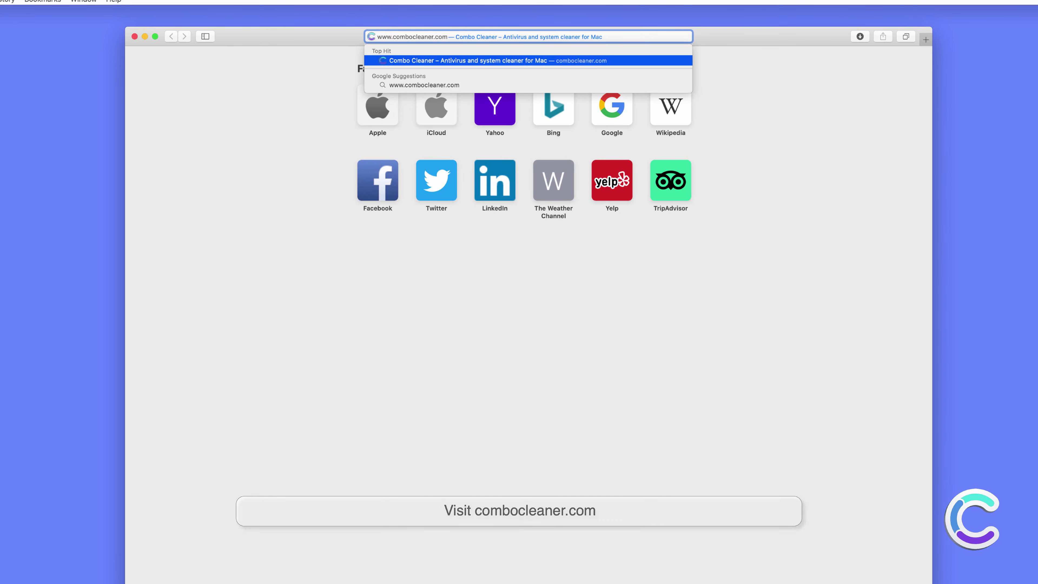
{"action": "key", "text": "Return"}
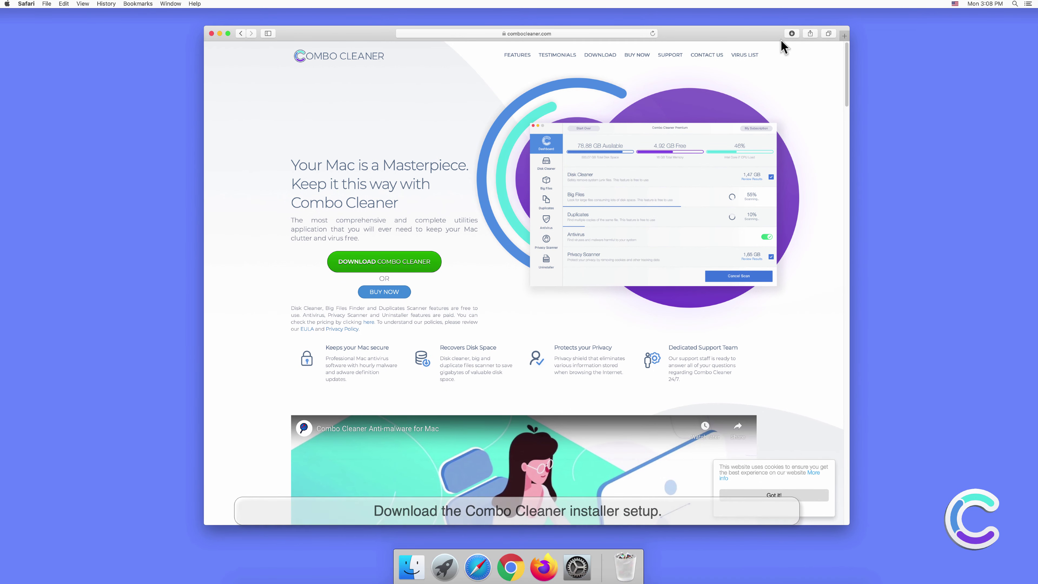
Open combocleaner.dmg from Downloads, drag Combo Cleaner into Applications, and close the installer window
{"action": "left_click", "coordinate": [789, 35]}
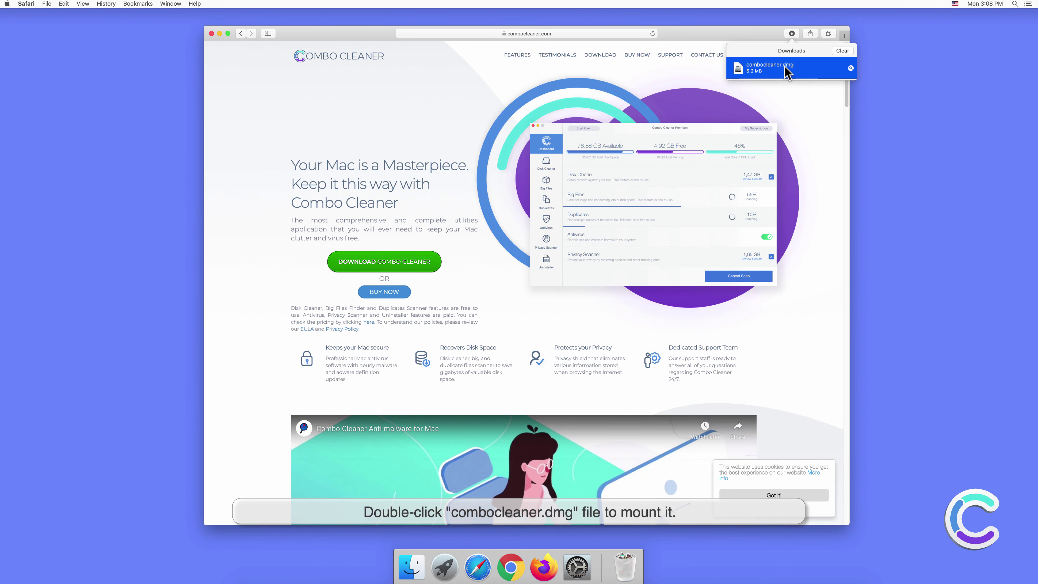
{"action": "double_click", "coordinate": [784, 66]}
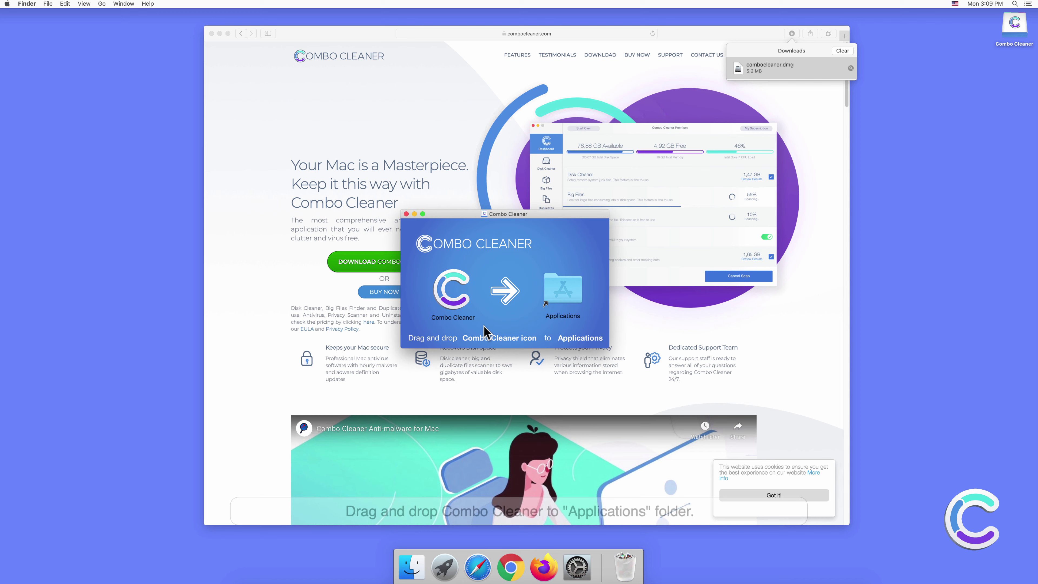
{"action": "left_click_drag", "start_coordinate": [453, 293], "coordinate": [558, 305]}
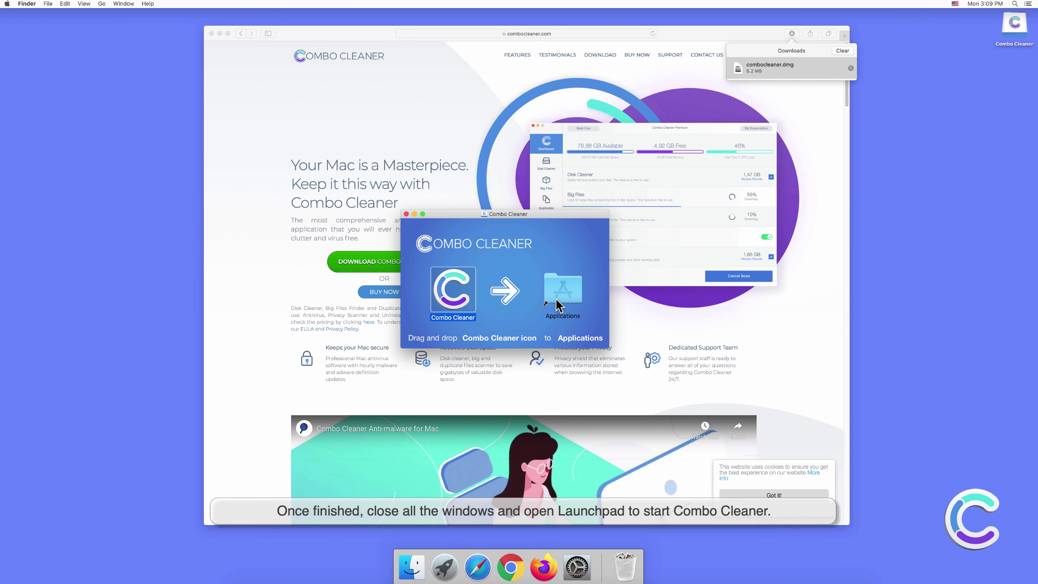
{"action": "left_click", "coordinate": [406, 214]}
{"action": "left_click", "coordinate": [212, 41]}
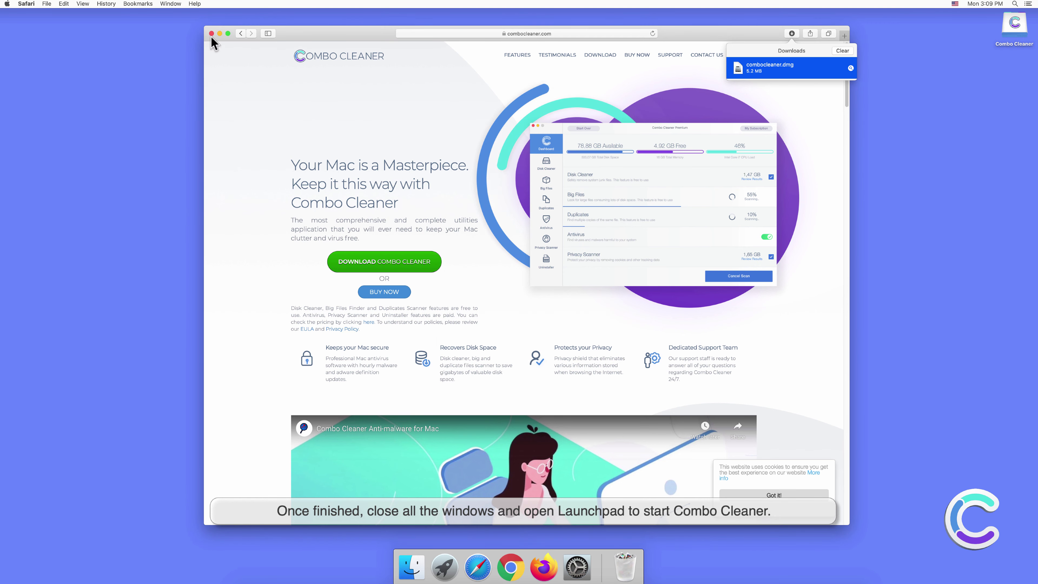
Close Safari, launch Combo Cleaner from Launchpad, and allow it to open
{"action": "left_click", "coordinate": [211, 33]}
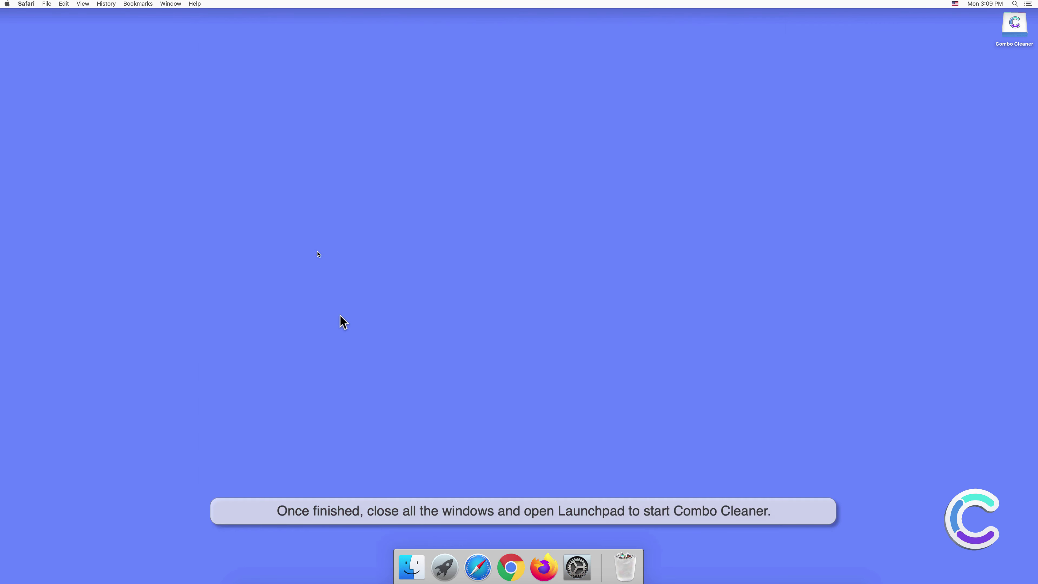
{"action": "left_click", "coordinate": [443, 563]}
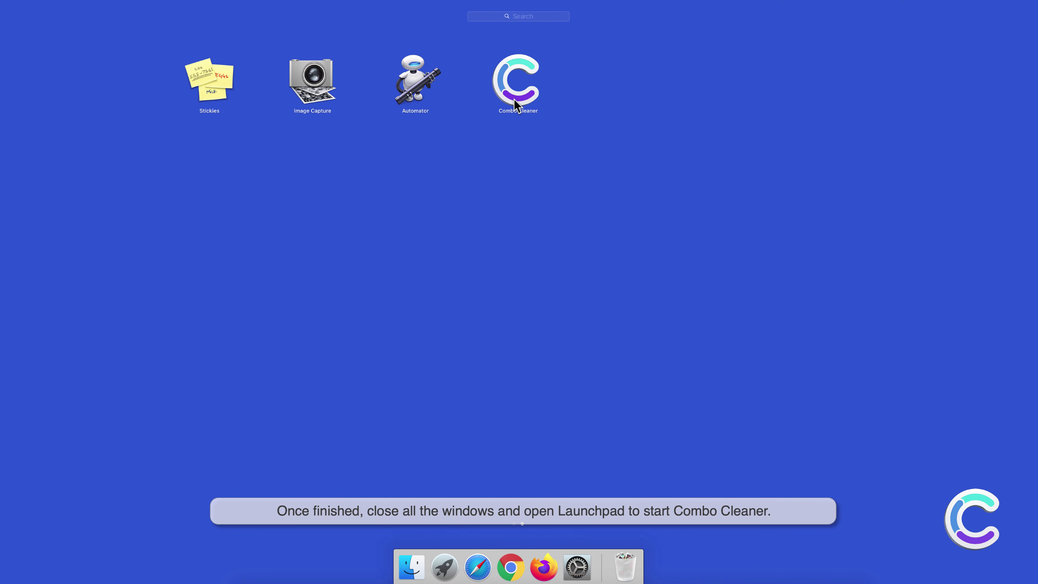
{"action": "left_click", "coordinate": [516, 105]}
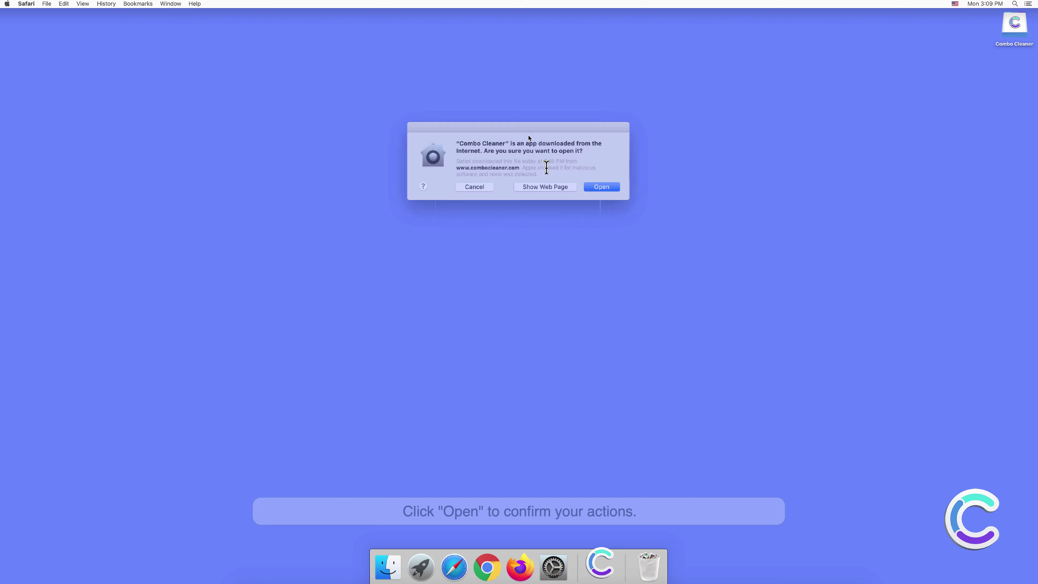
{"action": "left_click", "coordinate": [592, 184]}
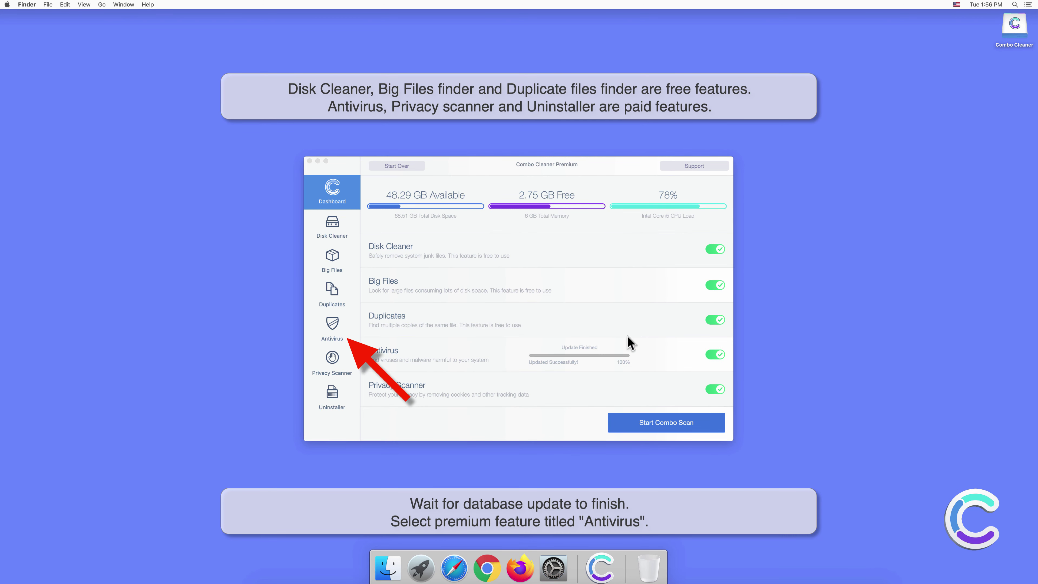
Start a Full Scan in Combo Cleaner's Antivirus section, which finds 10 threats
{"action": "left_click", "coordinate": [335, 325]}
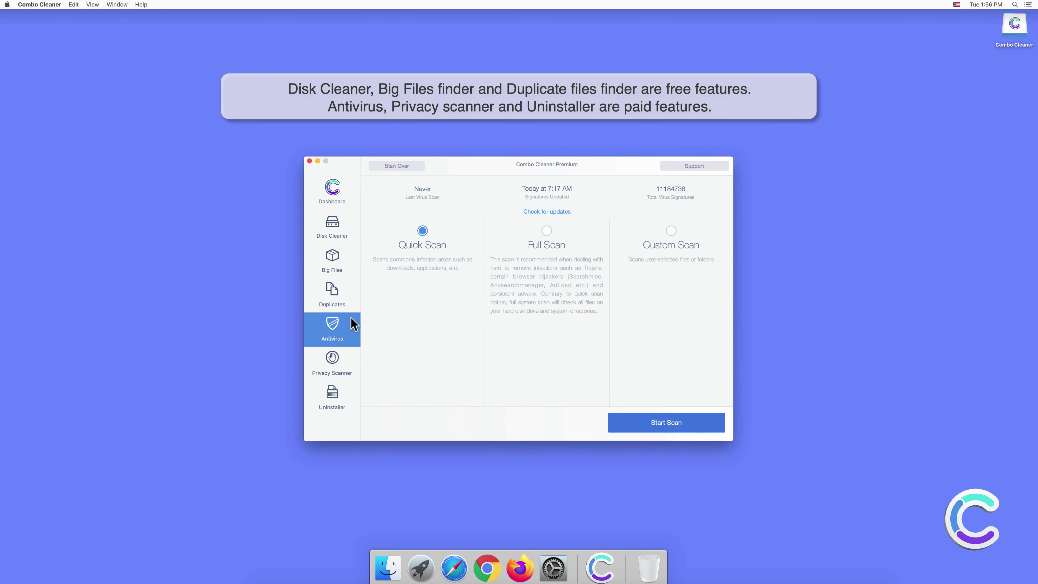
{"action": "left_click", "coordinate": [546, 231]}
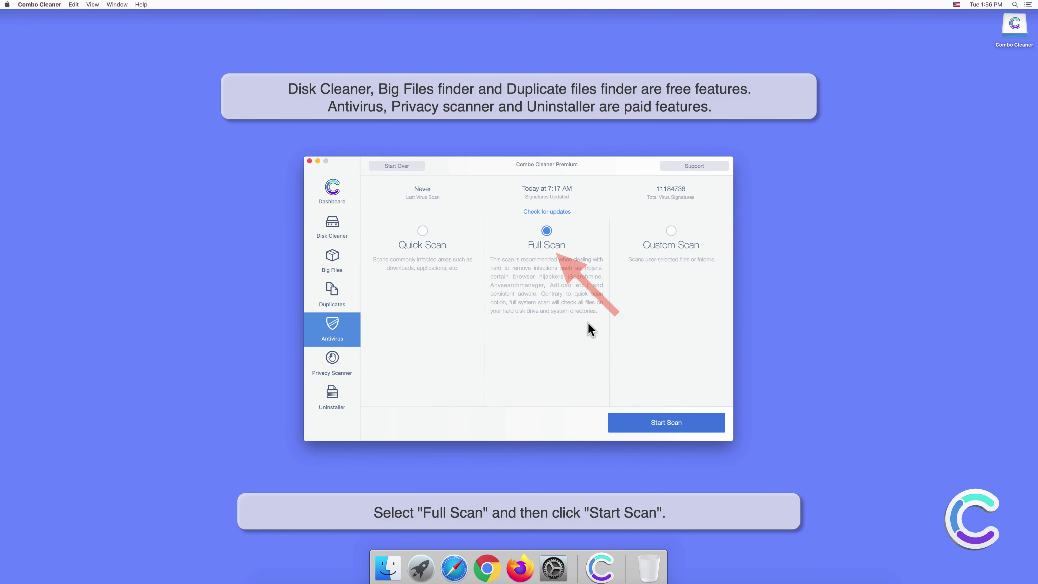
{"action": "left_click", "coordinate": [670, 426]}
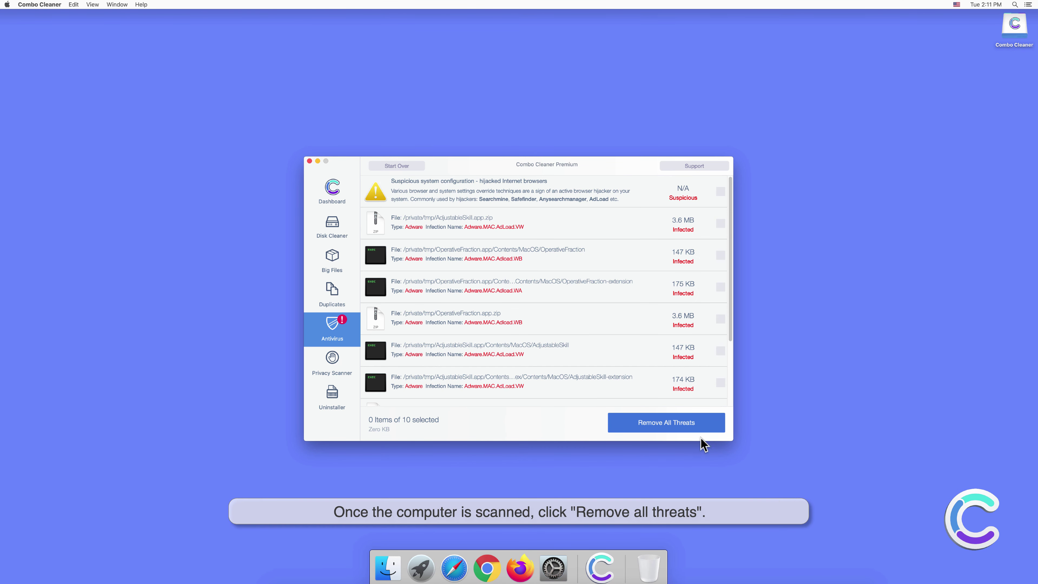
Remove every detected threat, authorize the configuration removal with the admin password, and restart to finish cleaning
{"action": "left_click", "coordinate": [673, 425]}
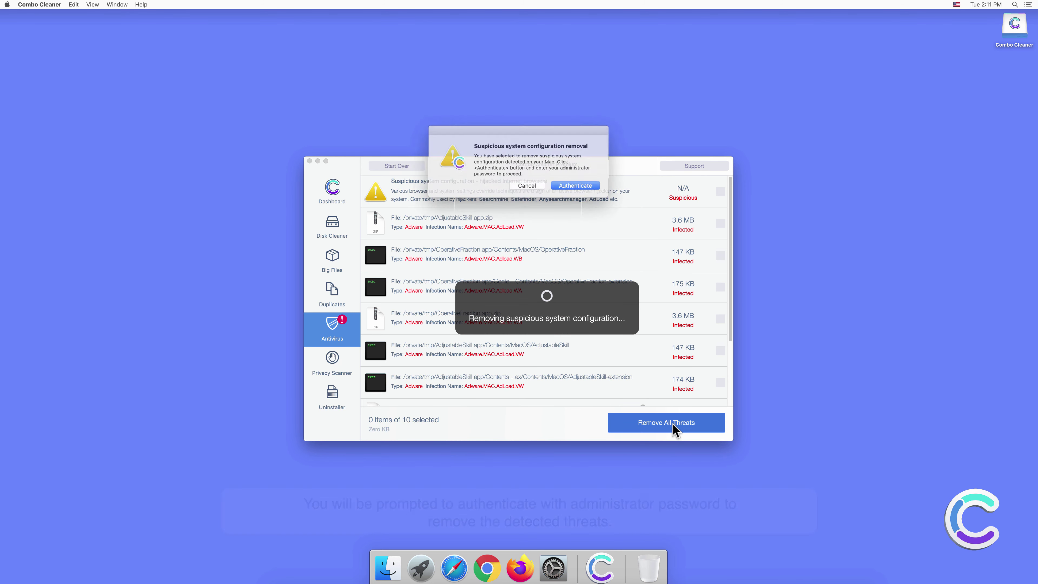
{"action": "left_click", "coordinate": [575, 185]}
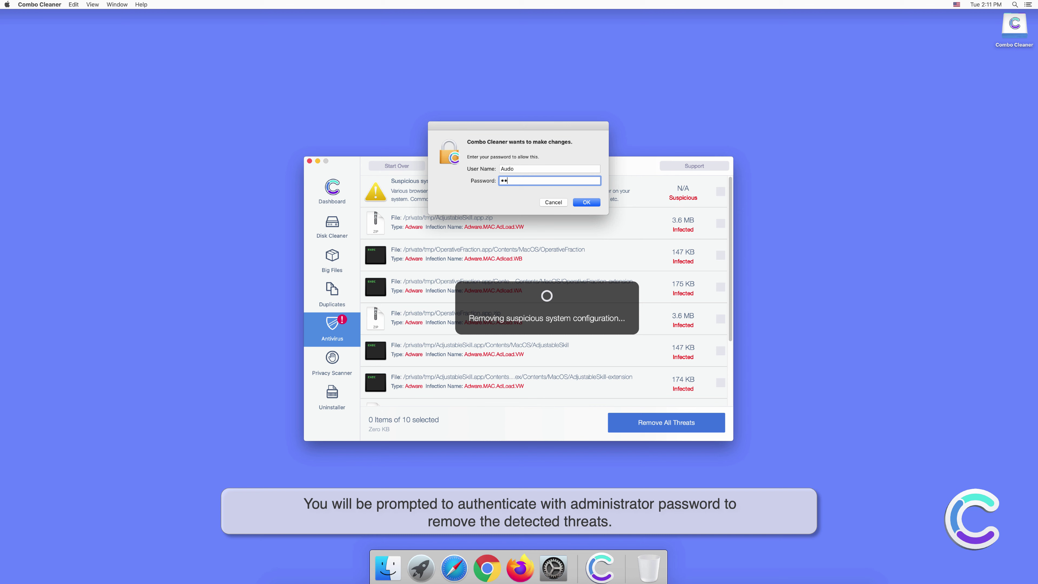
{"action": "type", "text": "••"}
{"action": "left_click", "coordinate": [582, 202]}
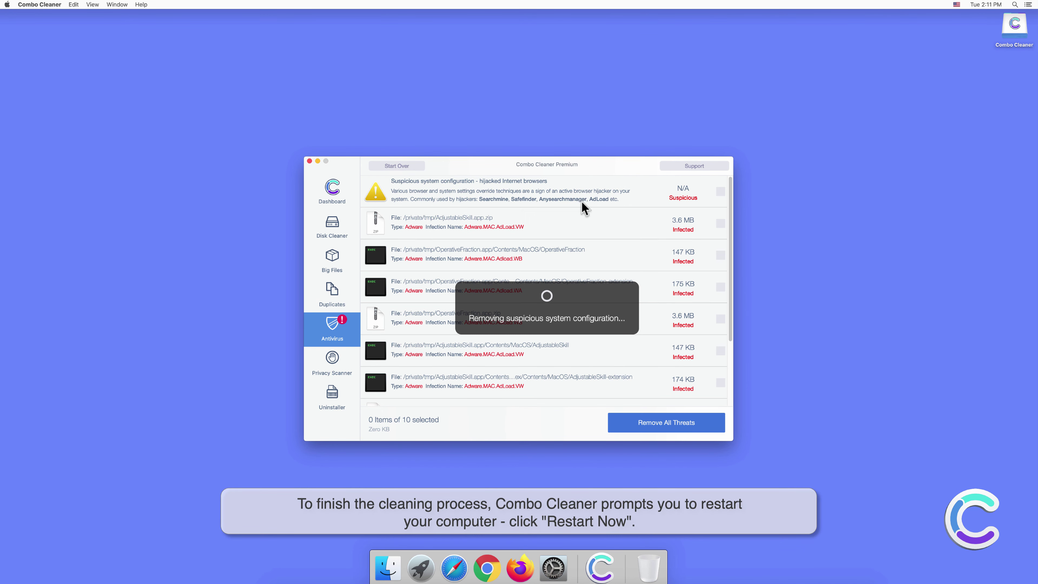
{"action": "left_click", "coordinate": [579, 183]}
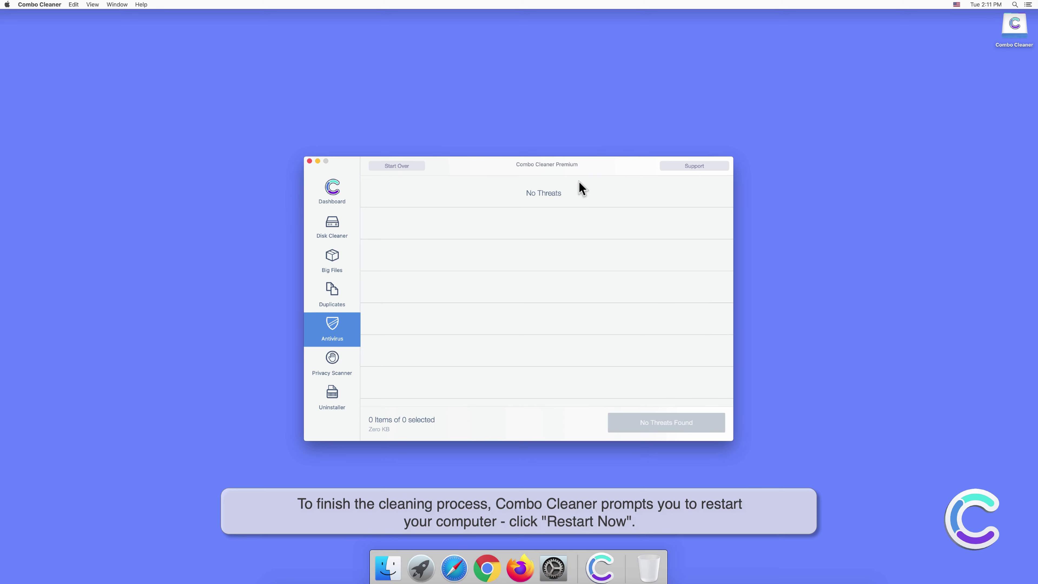